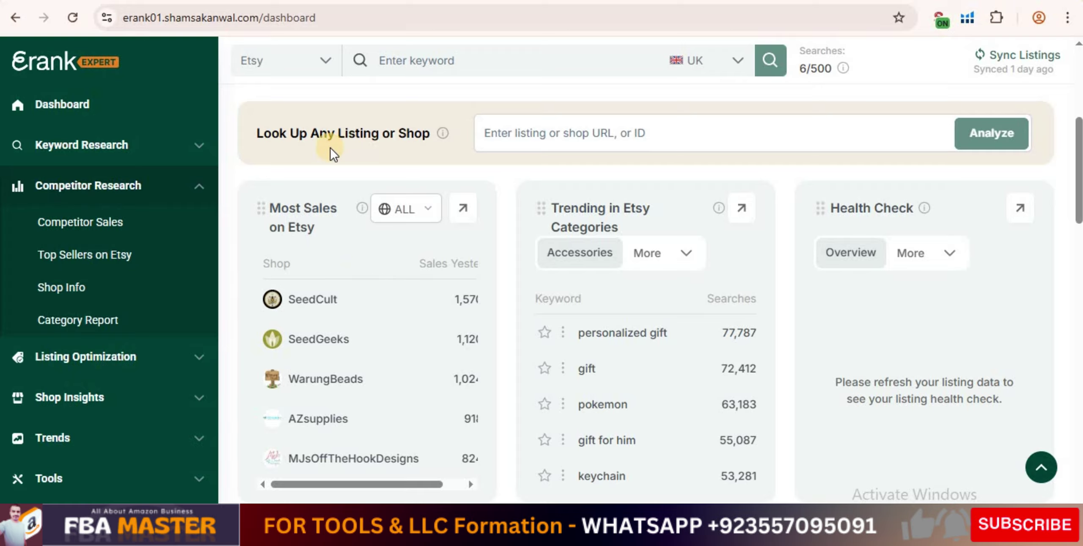
Step: Open the Etsy Category Report for the Art & Collectibles category
{"action": "left_click", "coordinate": [111, 323]}
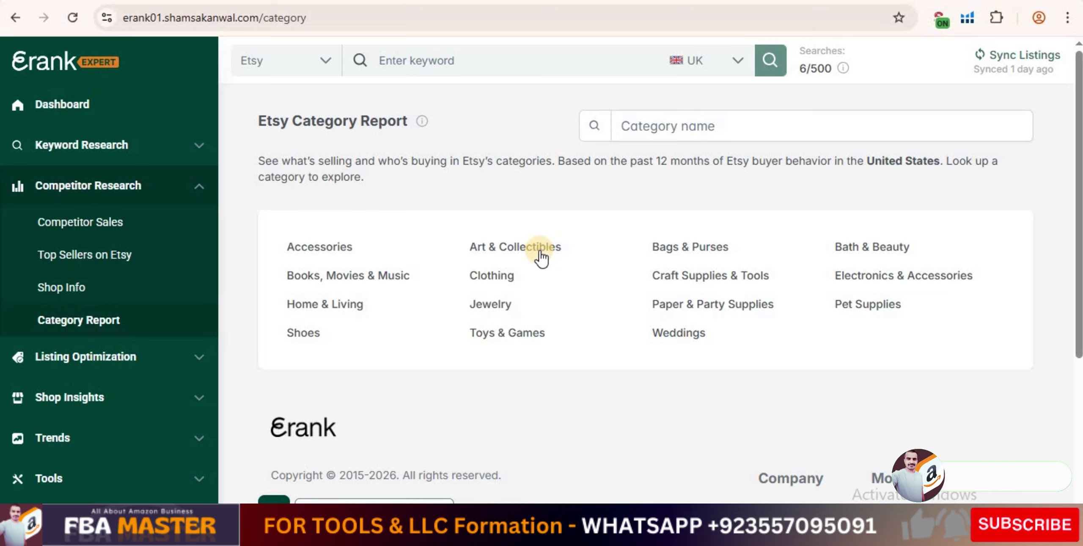
{"action": "left_click", "coordinate": [509, 247]}
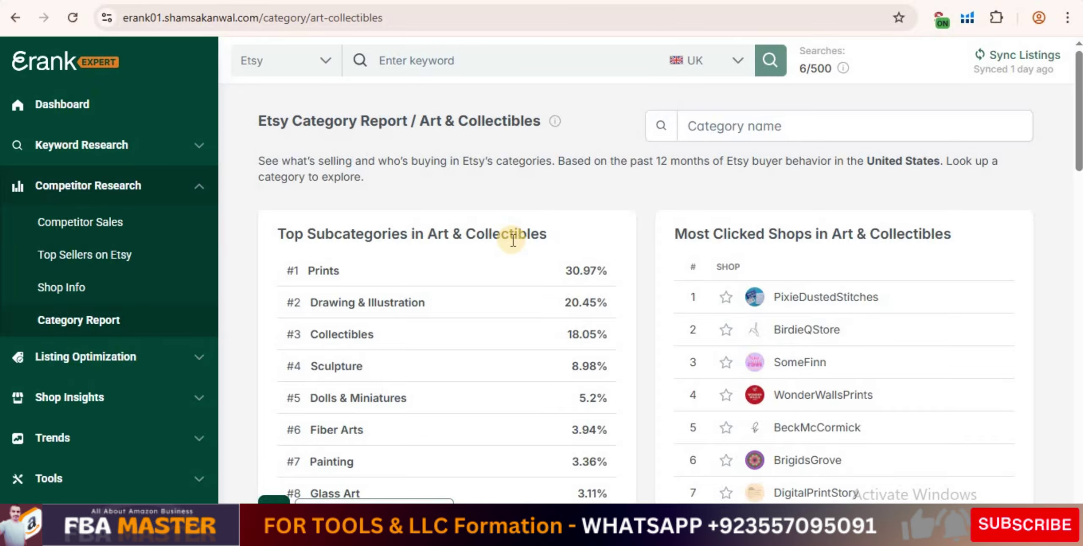
{"action": "scroll", "coordinate": [512, 240], "scroll_direction": "down", "scroll_amount": 2}
{"action": "scroll", "coordinate": [511, 244], "scroll_direction": "down", "scroll_amount": 2}
{"action": "scroll", "coordinate": [496, 233], "scroll_direction": "up", "scroll_amount": 4}
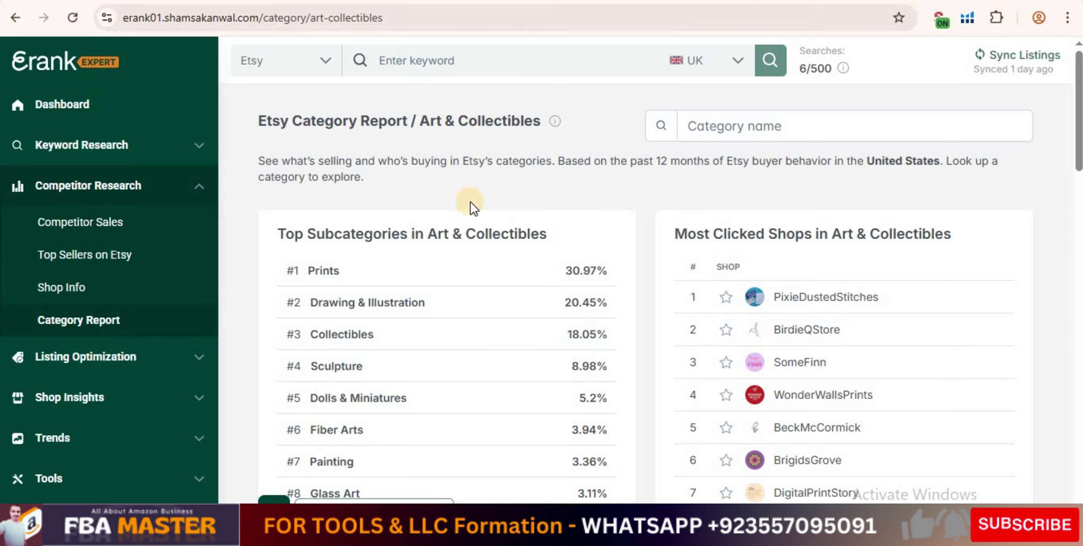
Step: Examine the top subcategories and the most clicked shops in the Art & Collectibles report
{"action": "scroll", "coordinate": [471, 197], "scroll_direction": "down", "scroll_amount": 3}
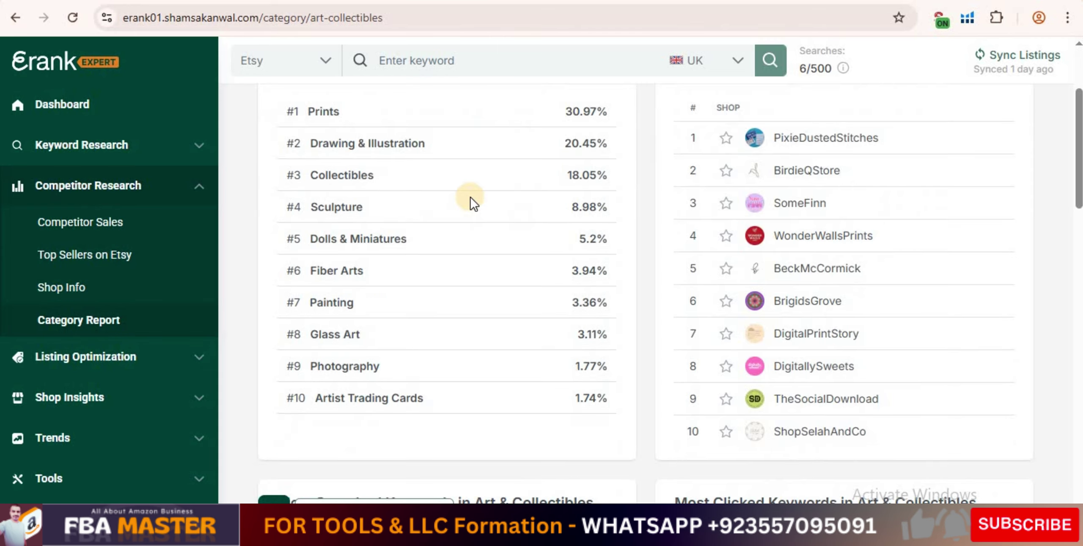
{"action": "scroll", "coordinate": [458, 417], "scroll_direction": "up", "scroll_amount": 2}
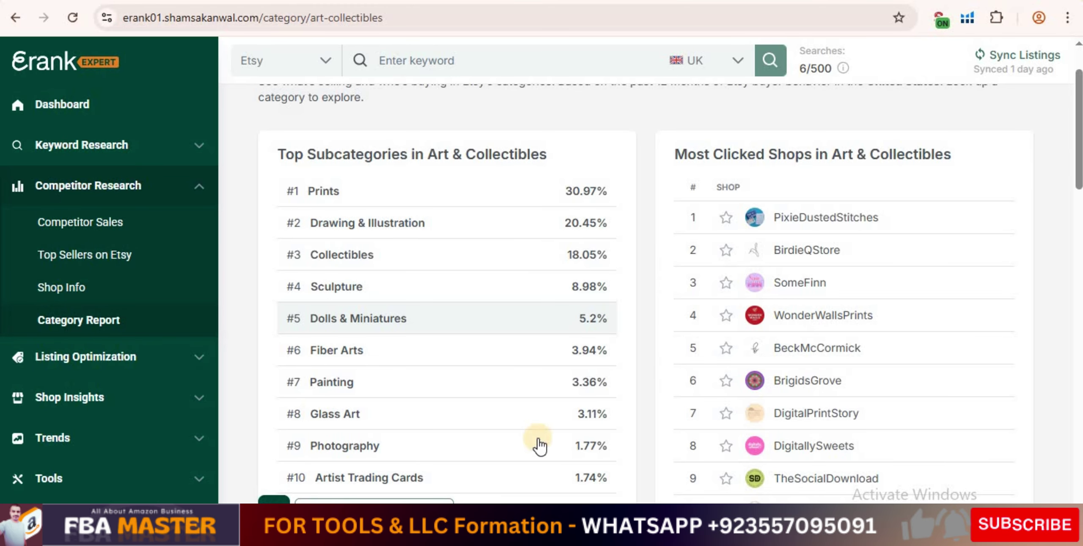
{"action": "scroll", "coordinate": [416, 390], "scroll_direction": "down", "scroll_amount": 2}
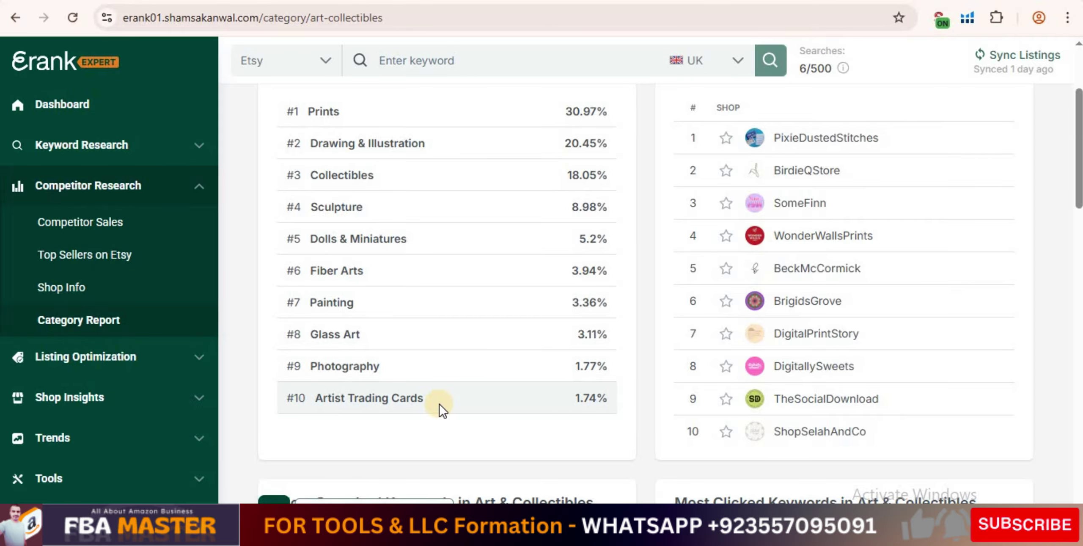
{"action": "scroll", "coordinate": [438, 407], "scroll_direction": "up", "scroll_amount": 2}
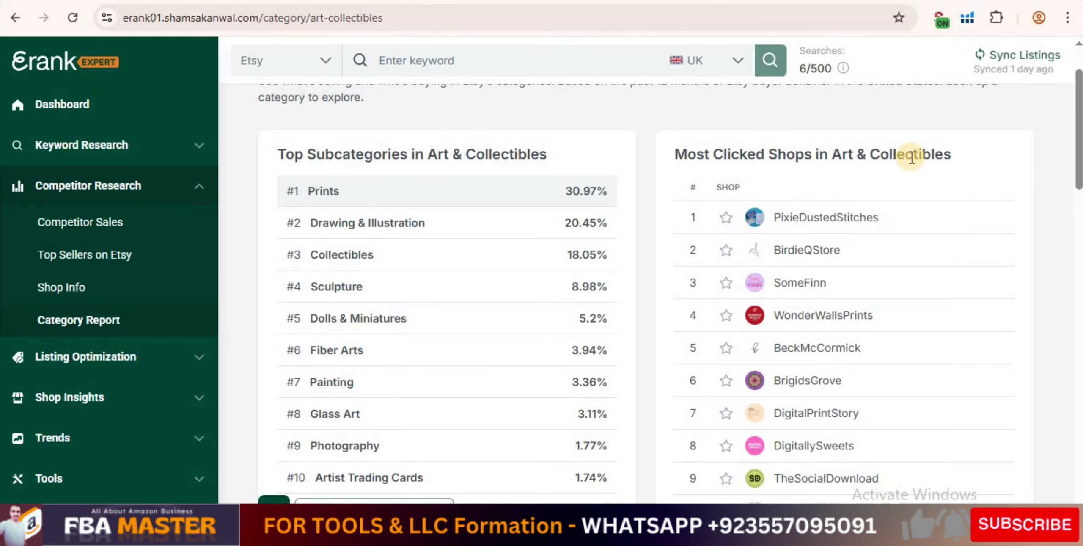
{"action": "scroll", "coordinate": [665, 184], "scroll_direction": "up", "scroll_amount": 2}
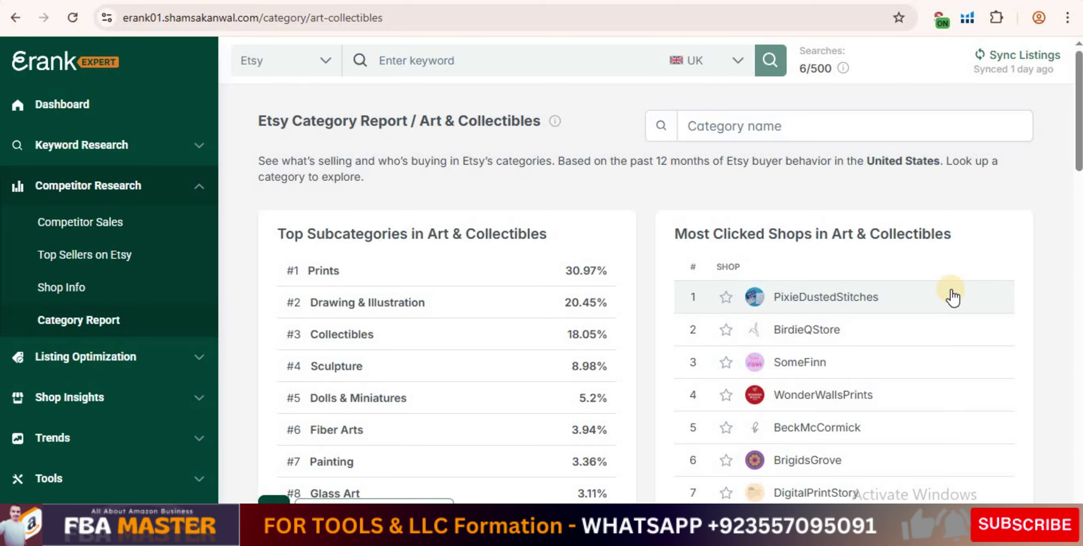
{"action": "scroll", "coordinate": [954, 298], "scroll_direction": "down", "scroll_amount": 2}
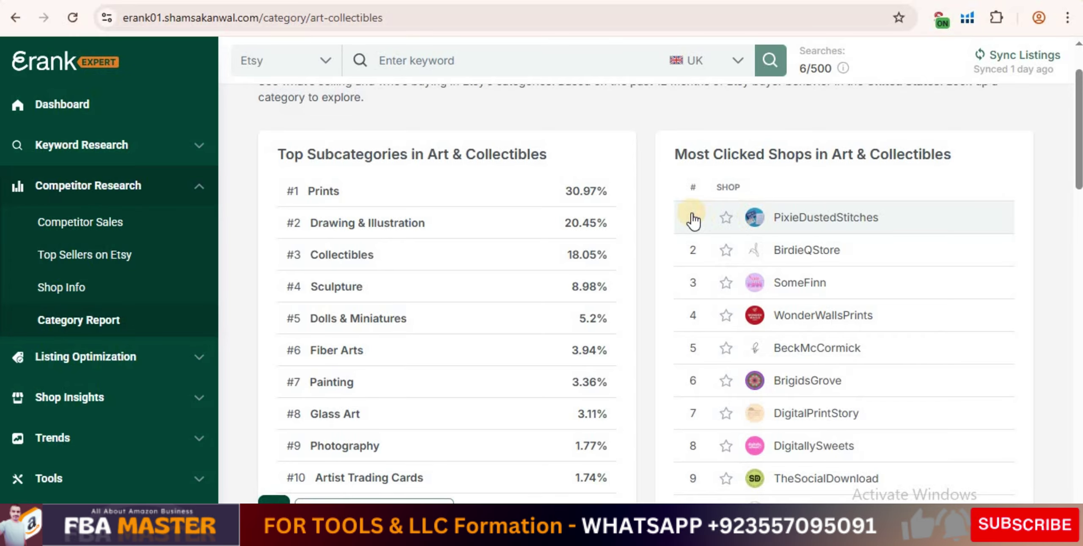
{"action": "scroll", "coordinate": [870, 292], "scroll_direction": "down", "scroll_amount": 2}
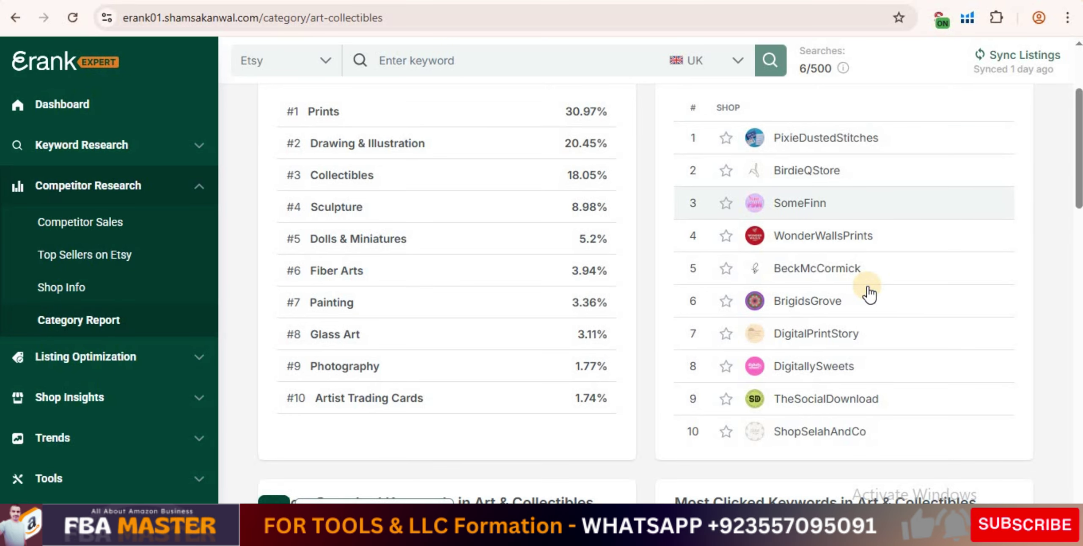
{"action": "scroll", "coordinate": [870, 292], "scroll_direction": "up", "scroll_amount": 2}
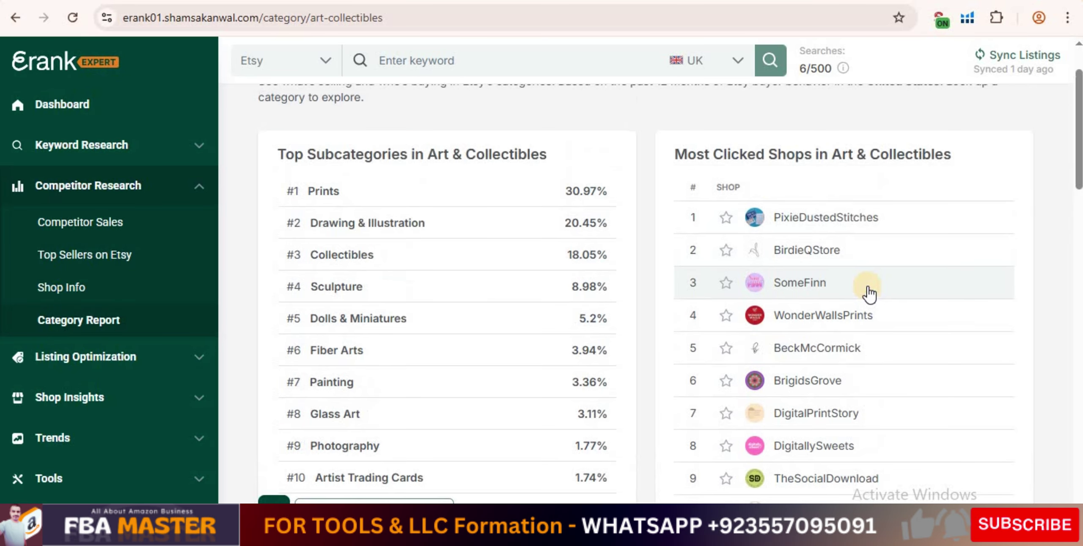
Step: Add the most clicked shop, PixieDustedStitches, to the tracked shops and open its Shop Info page
{"action": "right_click", "coordinate": [813, 216]}
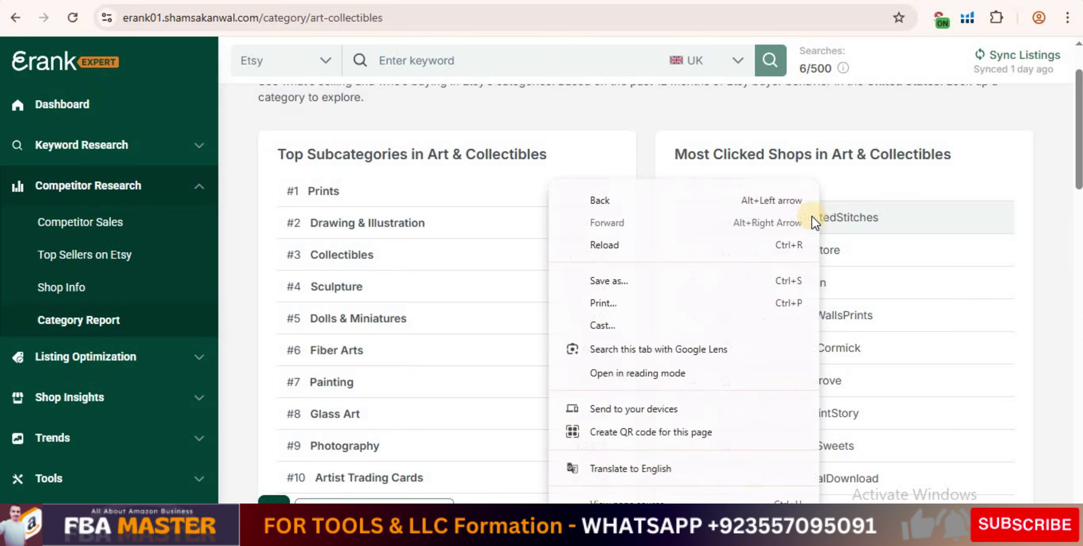
{"action": "left_click", "coordinate": [857, 195]}
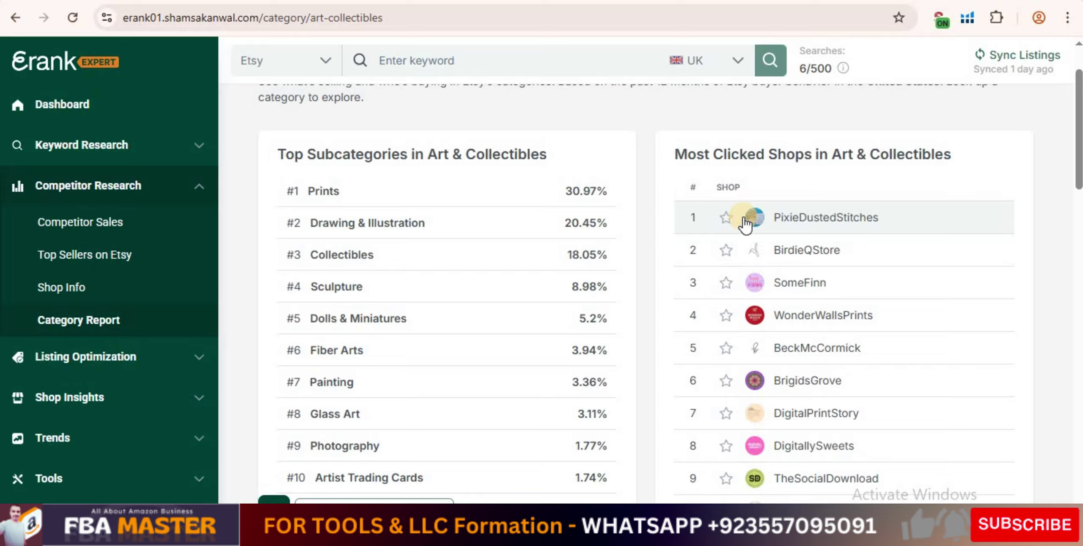
{"action": "left_click", "coordinate": [726, 218]}
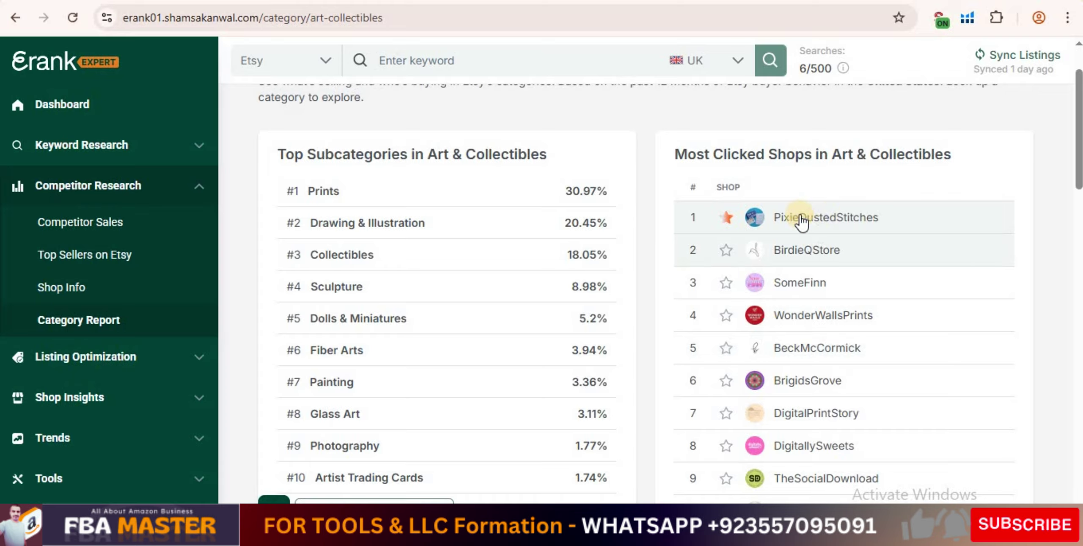
{"action": "left_click", "coordinate": [810, 231]}
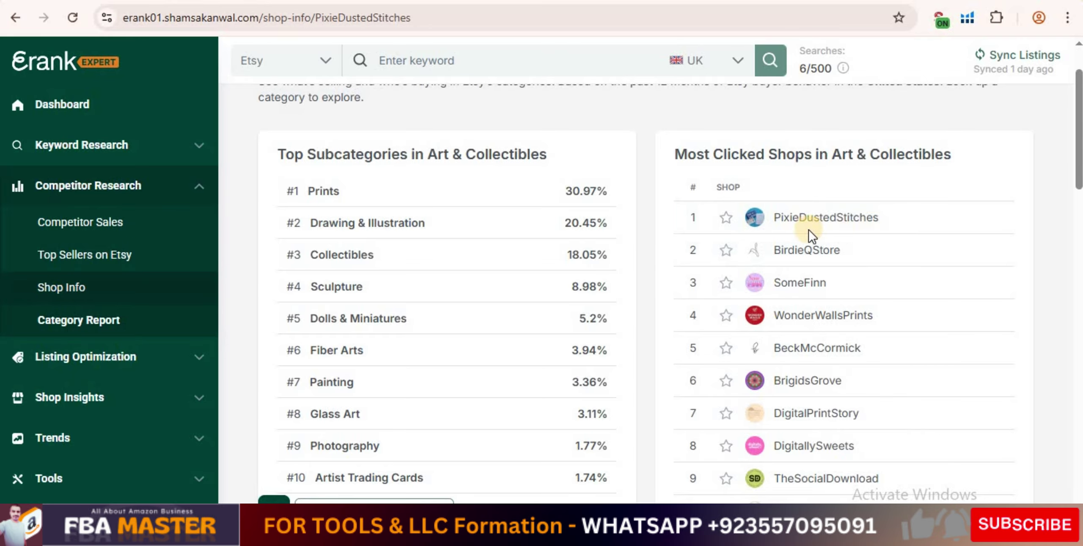
{"action": "left_click", "coordinate": [149, 285]}
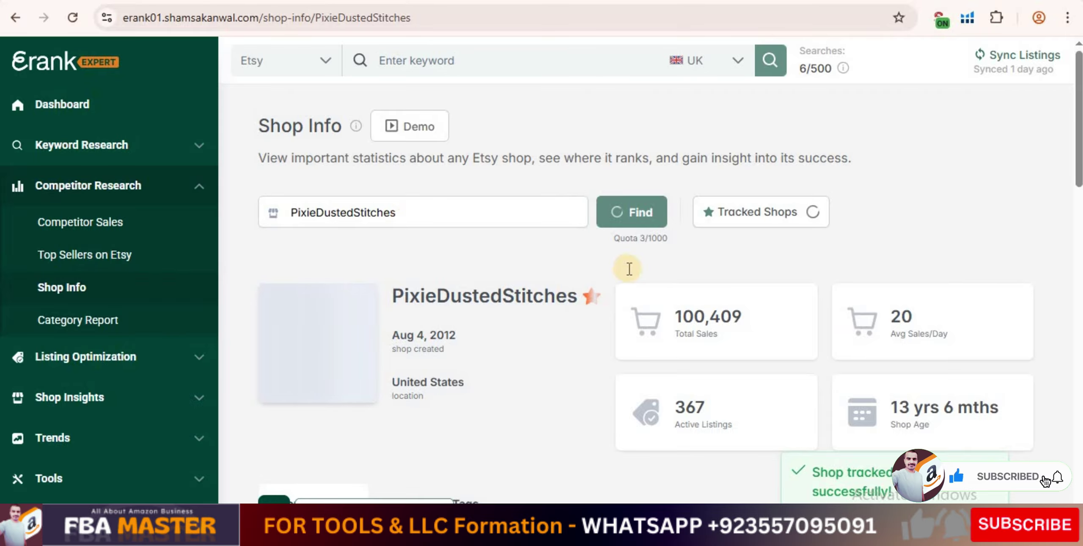
Step: Review the PixieDustedStitches shop overview, including its shop and sales stats, sales history, top tags and top categories
{"action": "scroll", "coordinate": [629, 268], "scroll_direction": "down", "scroll_amount": 2}
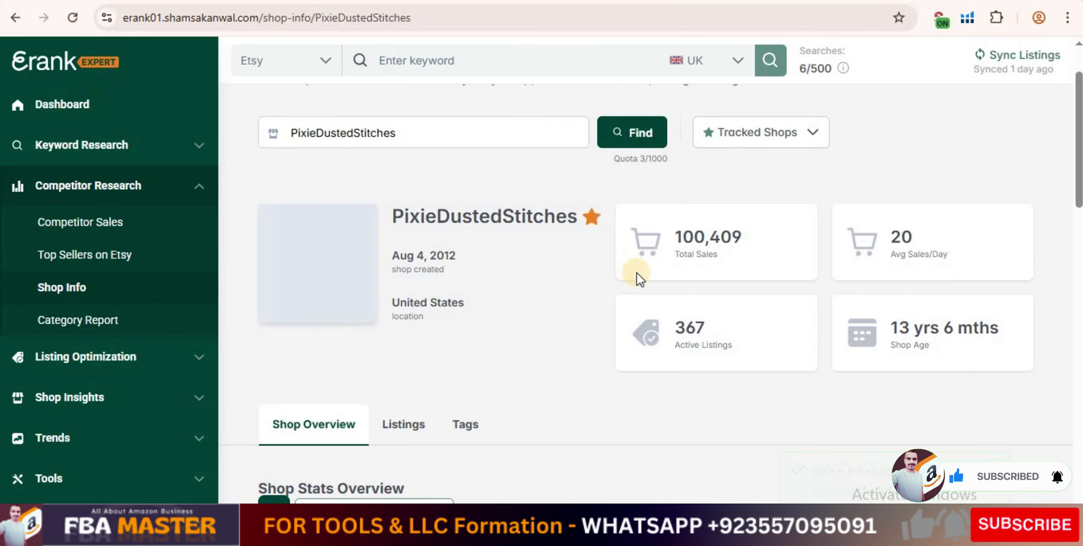
{"action": "scroll", "coordinate": [460, 279], "scroll_direction": "down", "scroll_amount": 2}
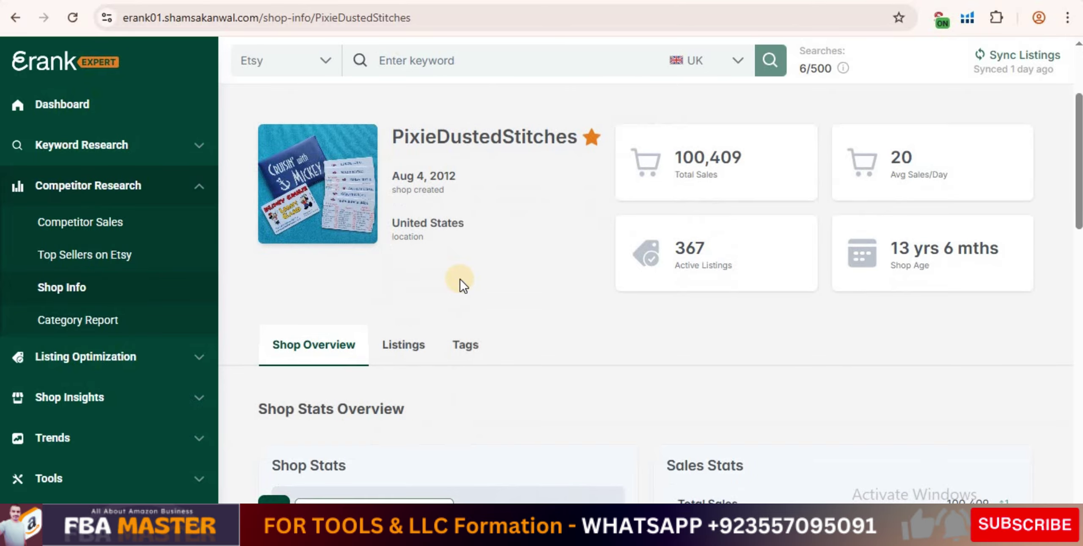
{"action": "scroll", "coordinate": [557, 259], "scroll_direction": "down", "scroll_amount": 4}
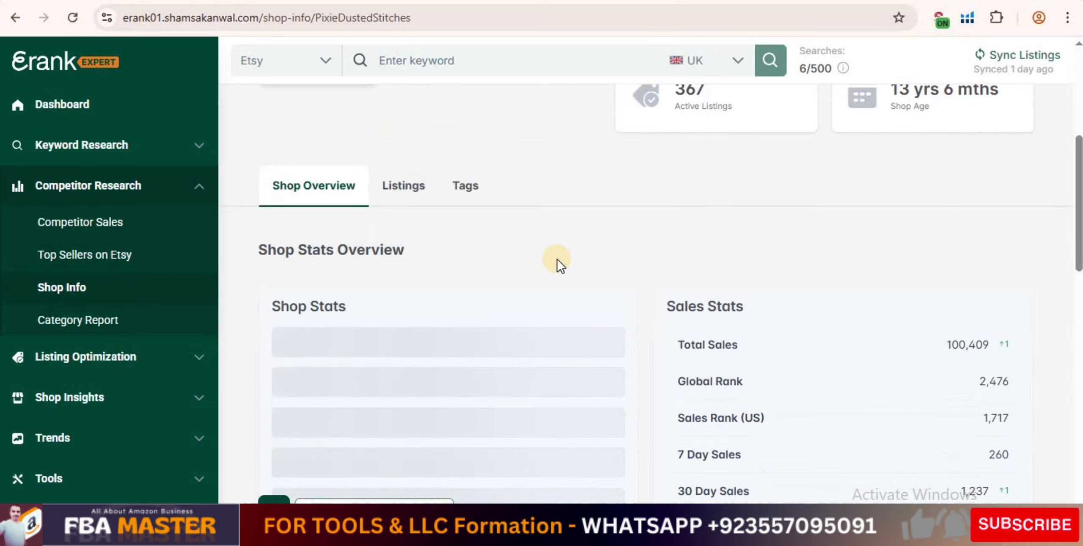
{"action": "scroll", "coordinate": [557, 259], "scroll_direction": "down", "scroll_amount": 19}
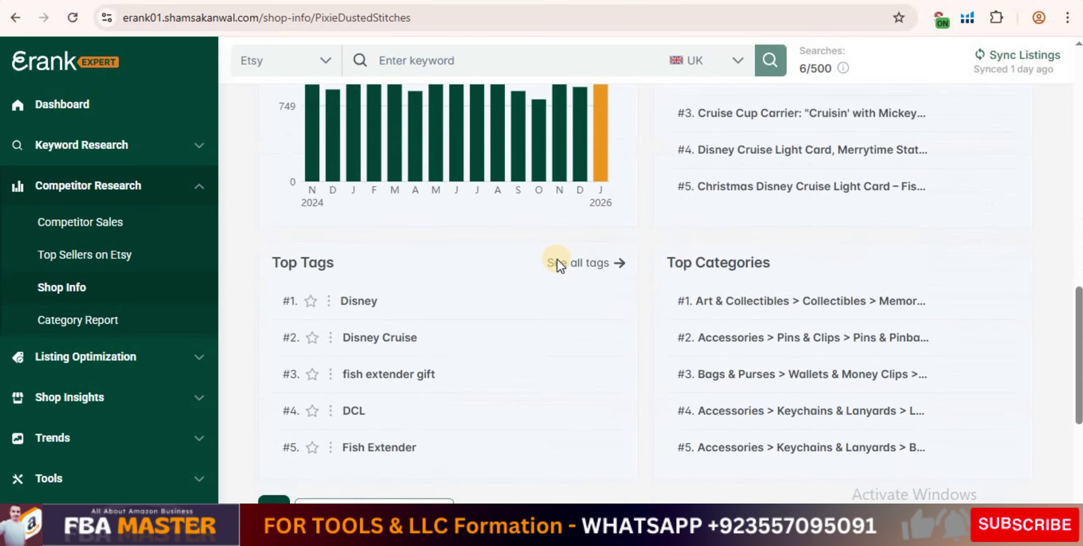
{"action": "scroll", "coordinate": [557, 259], "scroll_direction": "down", "scroll_amount": 3}
{"action": "scroll", "coordinate": [557, 259], "scroll_direction": "up", "scroll_amount": 12}
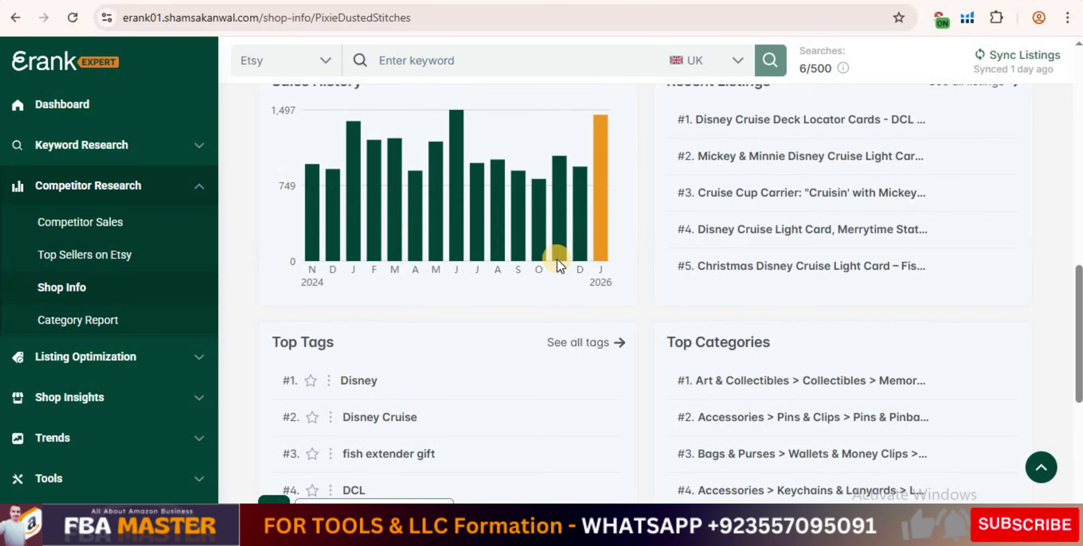
{"action": "scroll", "coordinate": [557, 259], "scroll_direction": "up", "scroll_amount": 8}
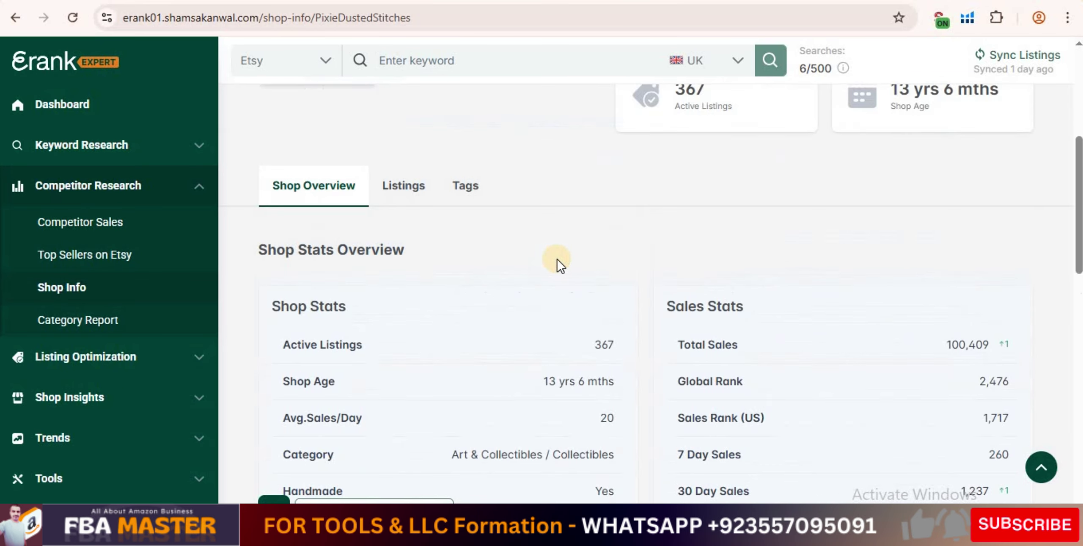
Step: Open the PixieDustedStitches listings and examine each listing's tags, estimated sales, estimated revenue, price and listing age
{"action": "left_click", "coordinate": [422, 196]}
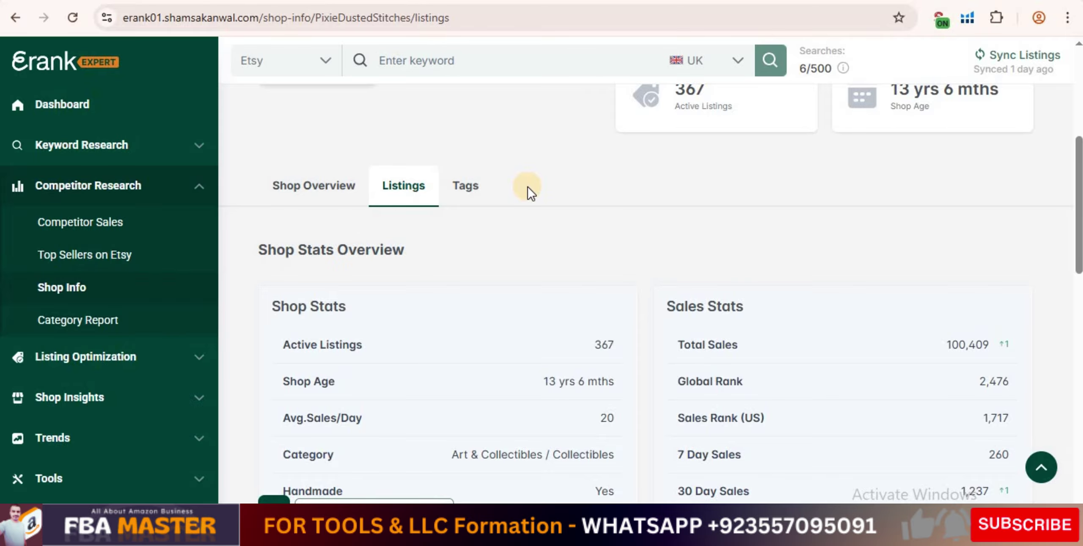
{"action": "scroll", "coordinate": [528, 187], "scroll_direction": "up", "scroll_amount": 5}
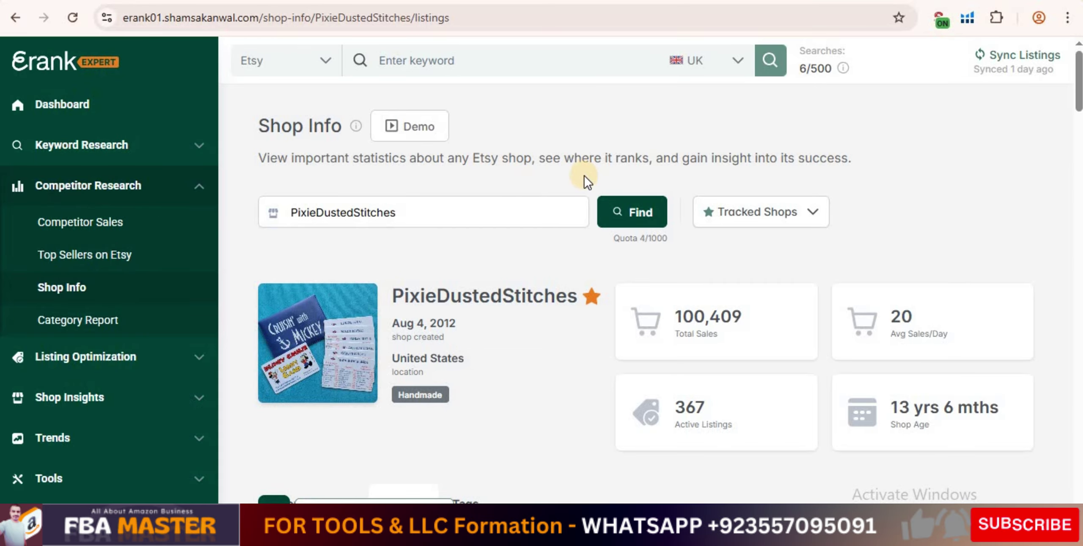
{"action": "scroll", "coordinate": [584, 176], "scroll_direction": "down", "scroll_amount": 8}
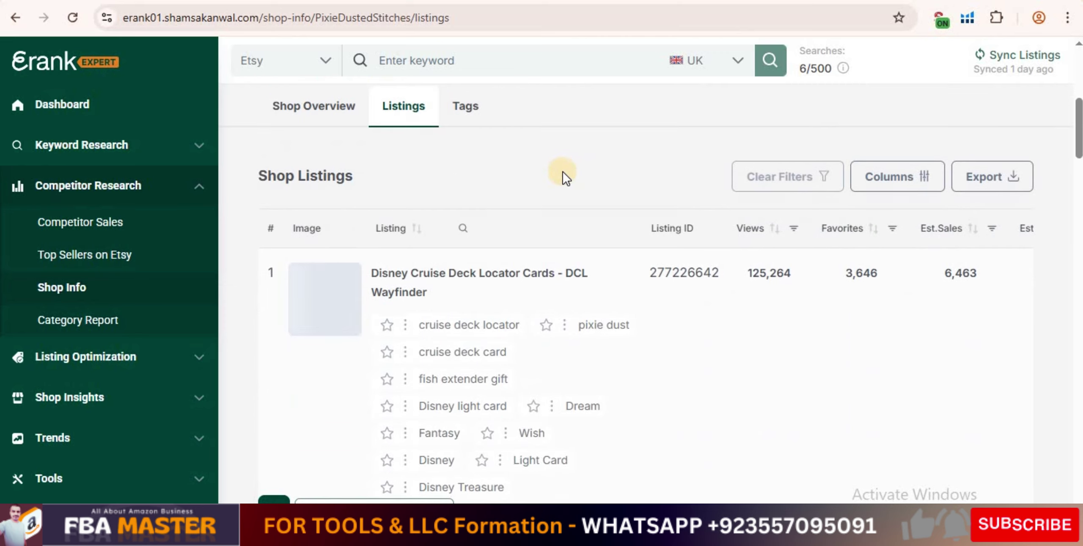
{"action": "scroll", "coordinate": [430, 195], "scroll_direction": "down", "scroll_amount": 2}
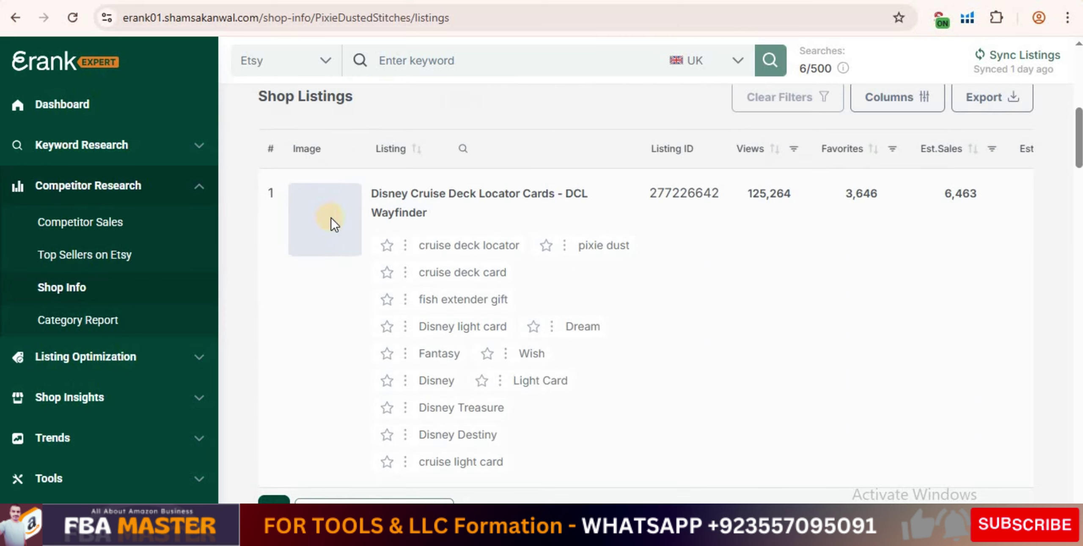
{"action": "scroll", "coordinate": [541, 196], "scroll_direction": "right", "scroll_amount": 4}
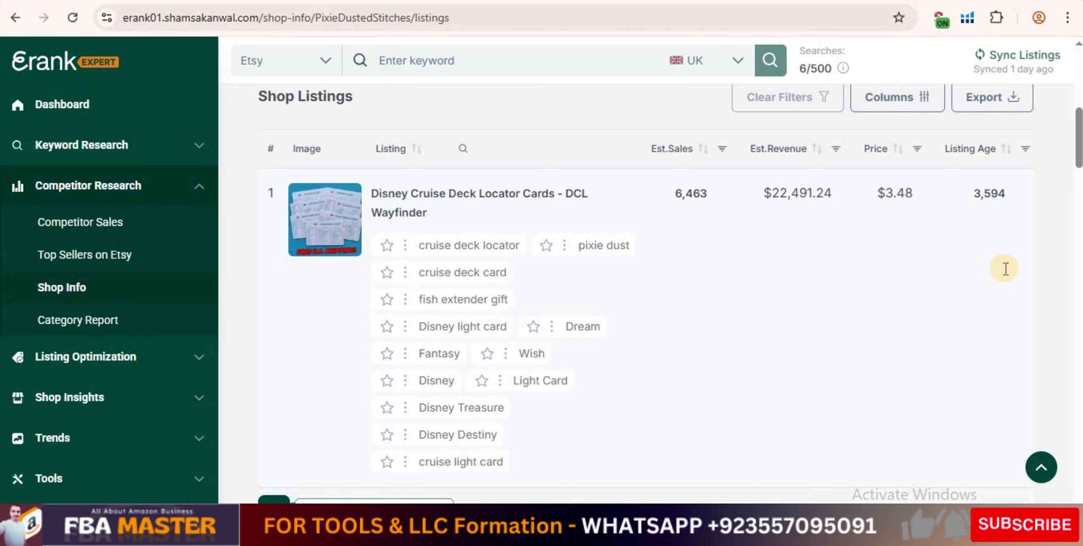
{"action": "scroll", "coordinate": [1006, 269], "scroll_direction": "down", "scroll_amount": 5}
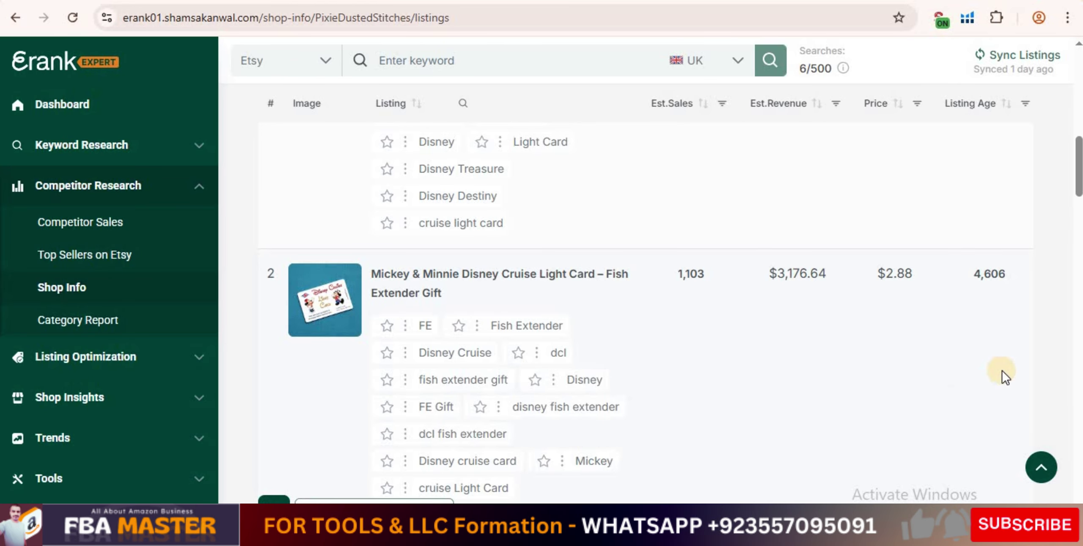
{"action": "scroll", "coordinate": [1003, 372], "scroll_direction": "down", "scroll_amount": 2}
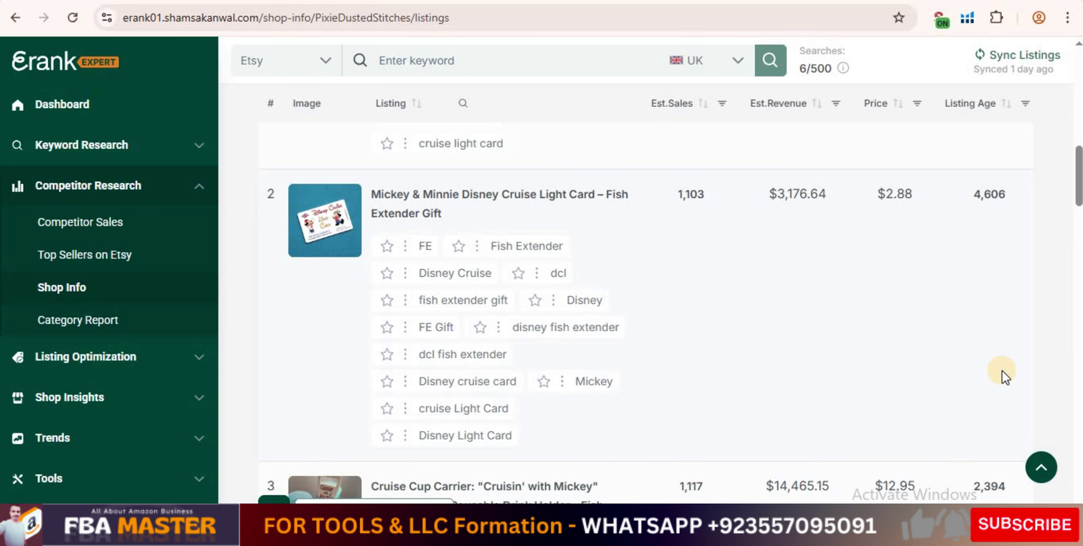
{"action": "scroll", "coordinate": [110, 300], "scroll_direction": "down", "scroll_amount": 4}
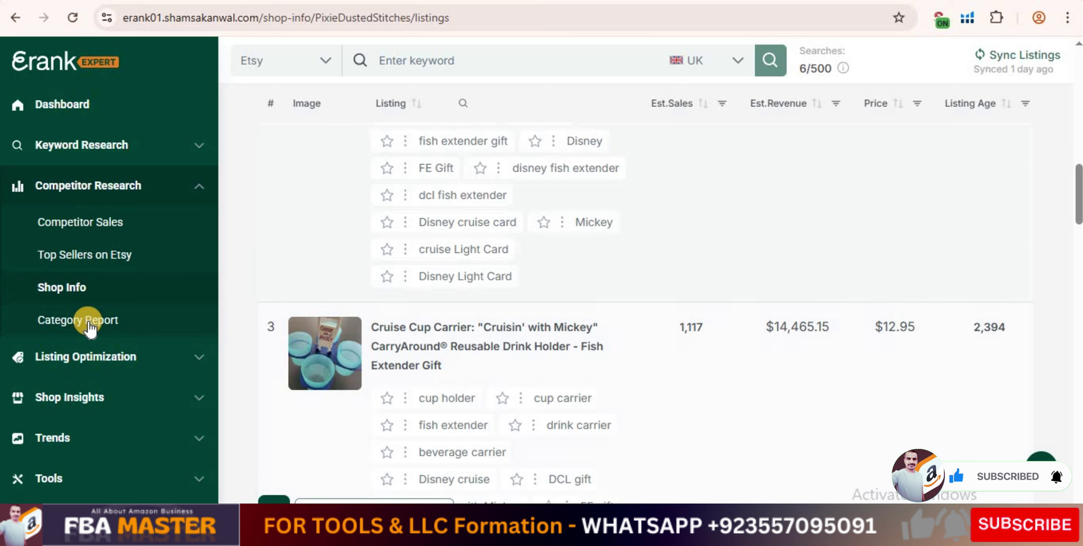
Step: Return to the Art & Collectibles category report and examine its most searched and most clicked keywords
{"action": "left_click", "coordinate": [90, 325]}
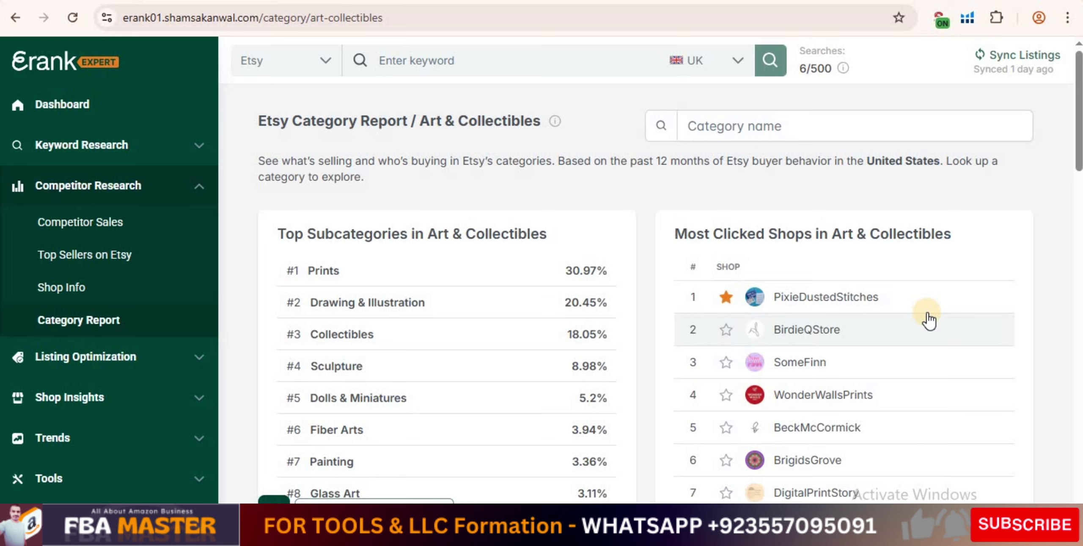
{"action": "scroll", "coordinate": [929, 320], "scroll_direction": "down", "scroll_amount": 5}
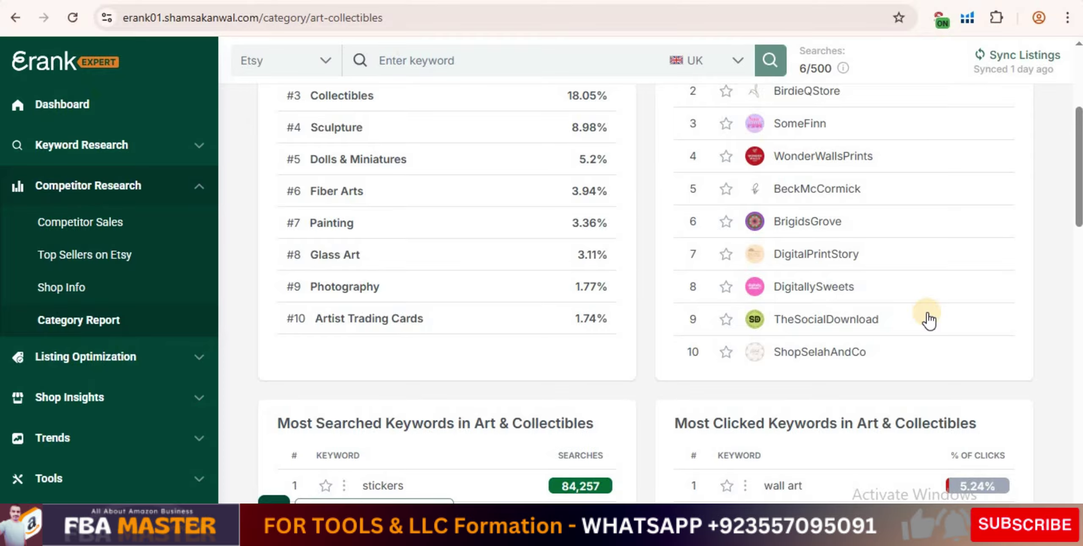
{"action": "scroll", "coordinate": [927, 316], "scroll_direction": "down", "scroll_amount": 5}
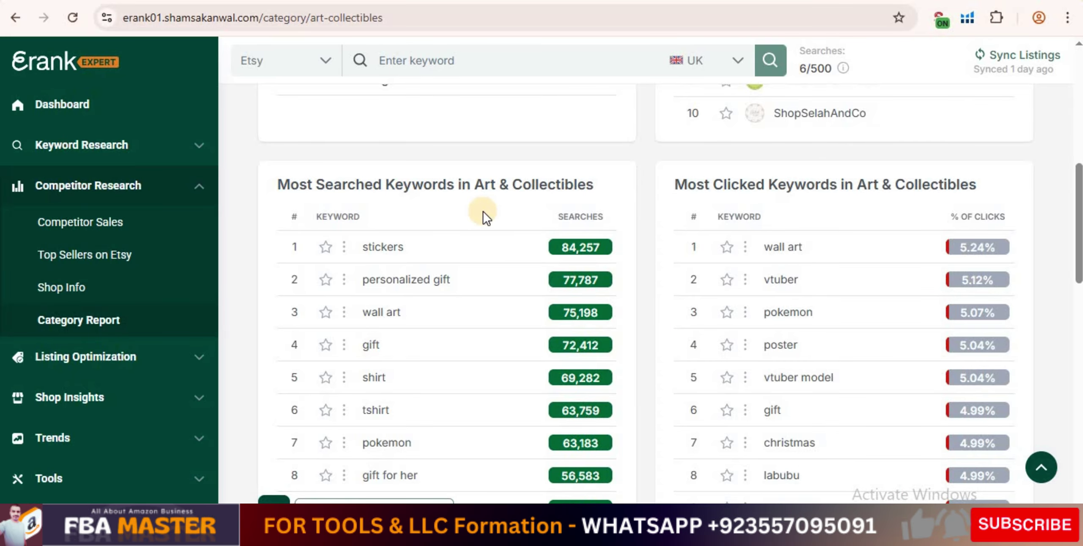
{"action": "scroll", "coordinate": [484, 211], "scroll_direction": "down", "scroll_amount": 2}
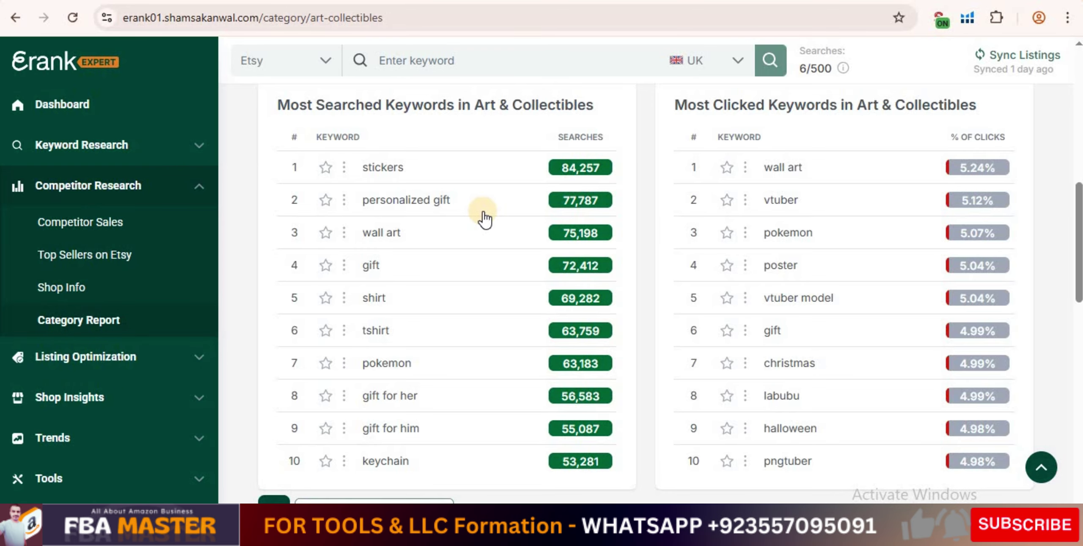
{"action": "scroll", "coordinate": [485, 218], "scroll_direction": "up", "scroll_amount": 2}
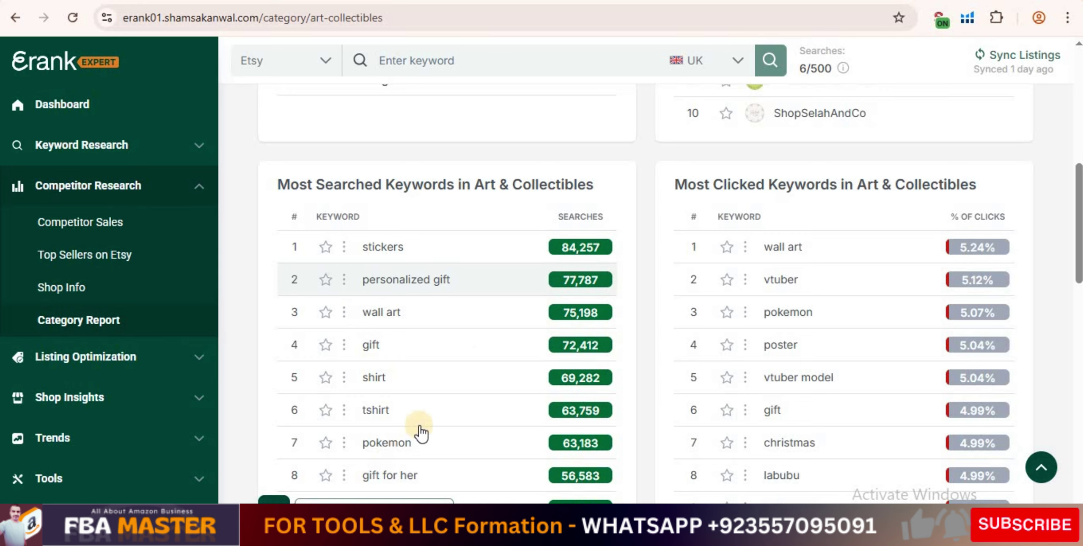
Step: Compare the full top-ten lists of most searched and most clicked keywords in Art & Collectibles
{"action": "scroll", "coordinate": [412, 404], "scroll_direction": "down", "scroll_amount": 2}
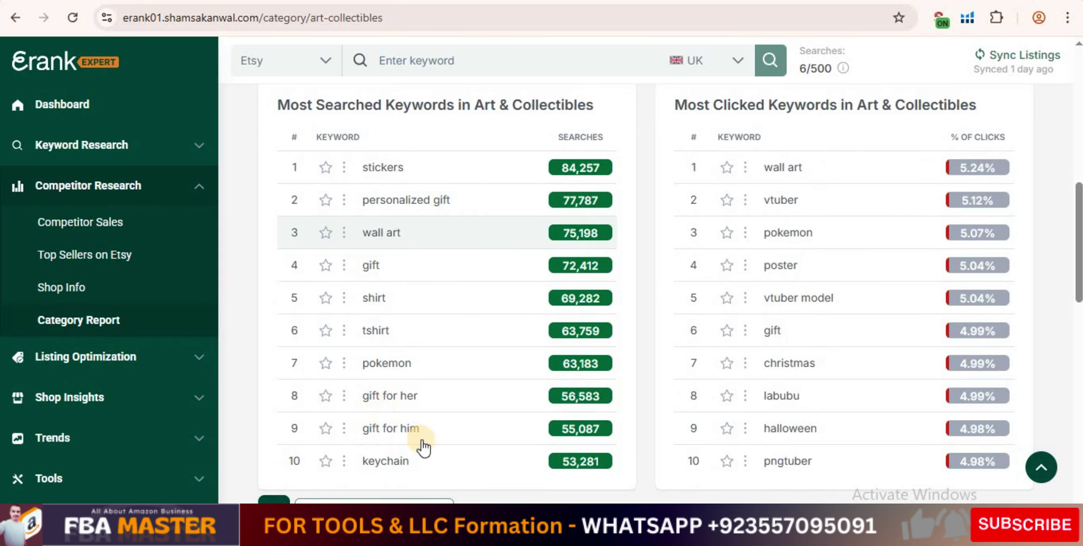
{"action": "scroll", "coordinate": [482, 372], "scroll_direction": "down", "scroll_amount": 2}
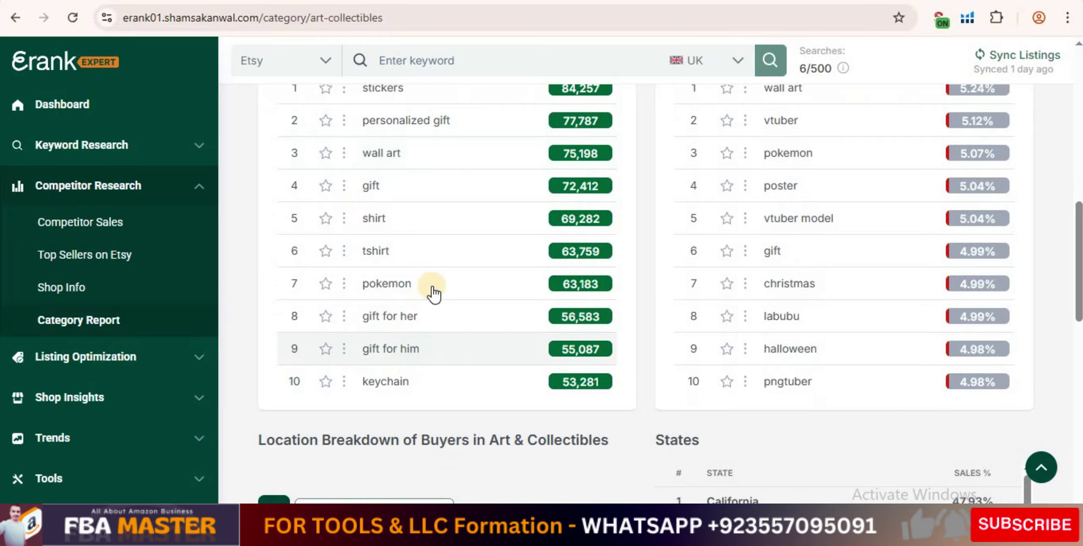
{"action": "scroll", "coordinate": [472, 308], "scroll_direction": "up", "scroll_amount": 4}
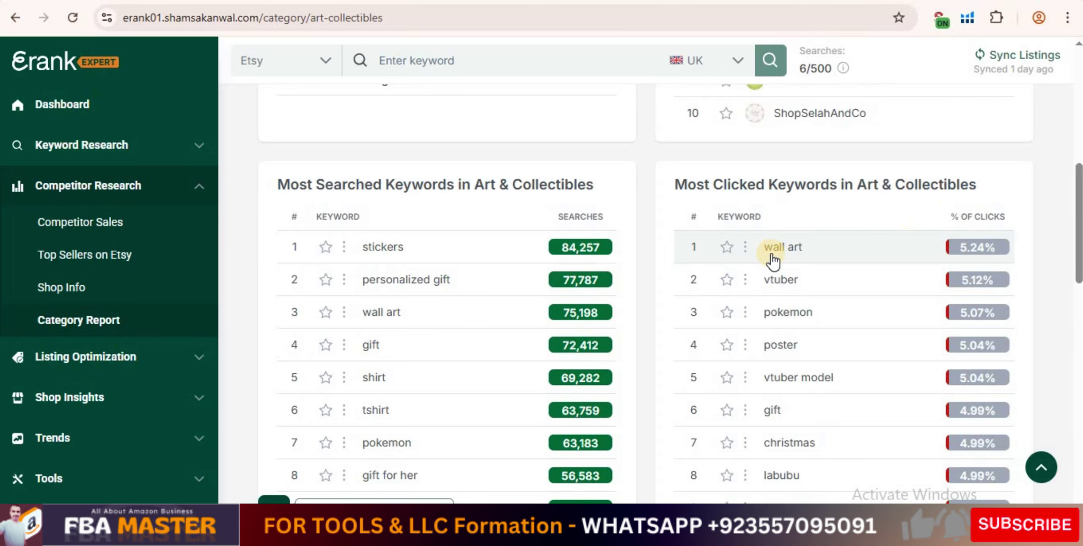
{"action": "scroll", "coordinate": [765, 292], "scroll_direction": "down", "scroll_amount": 2}
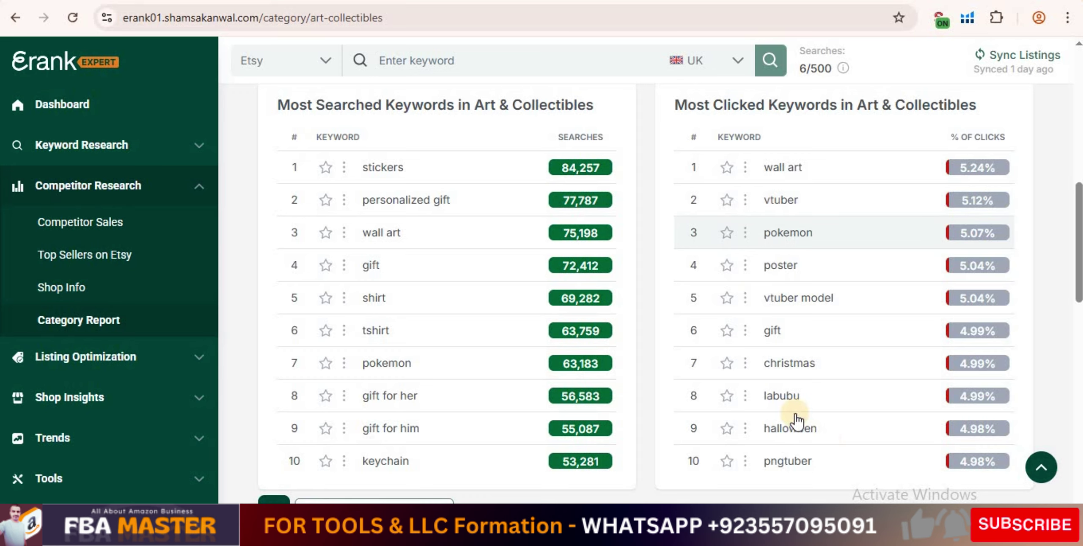
Step: Examine the location breakdown of Art & Collectibles buyers, including the US map and each state's sales percentage
{"action": "scroll", "coordinate": [797, 422], "scroll_direction": "down", "scroll_amount": 5}
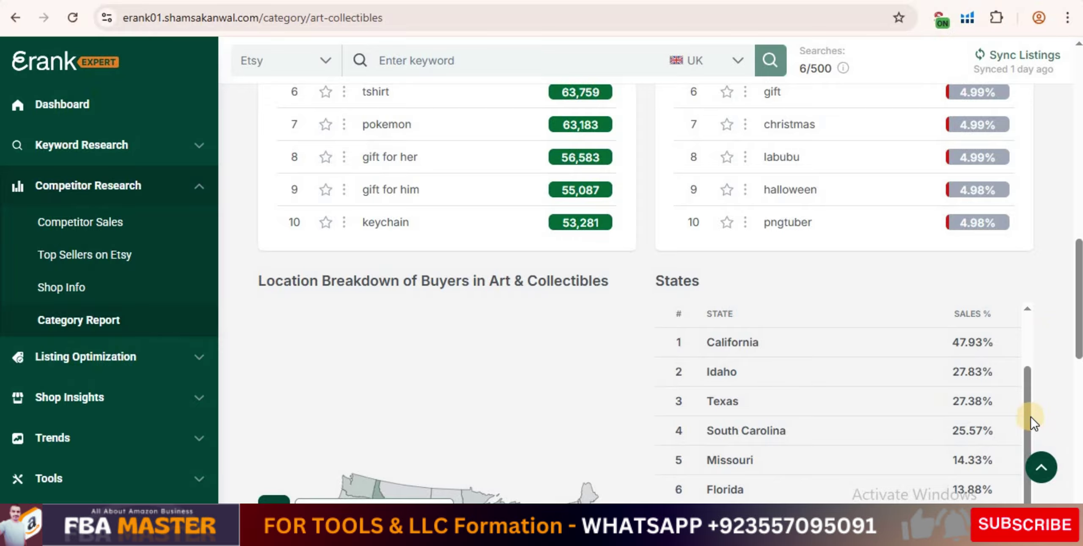
{"action": "scroll", "coordinate": [1031, 416], "scroll_direction": "down", "scroll_amount": 2}
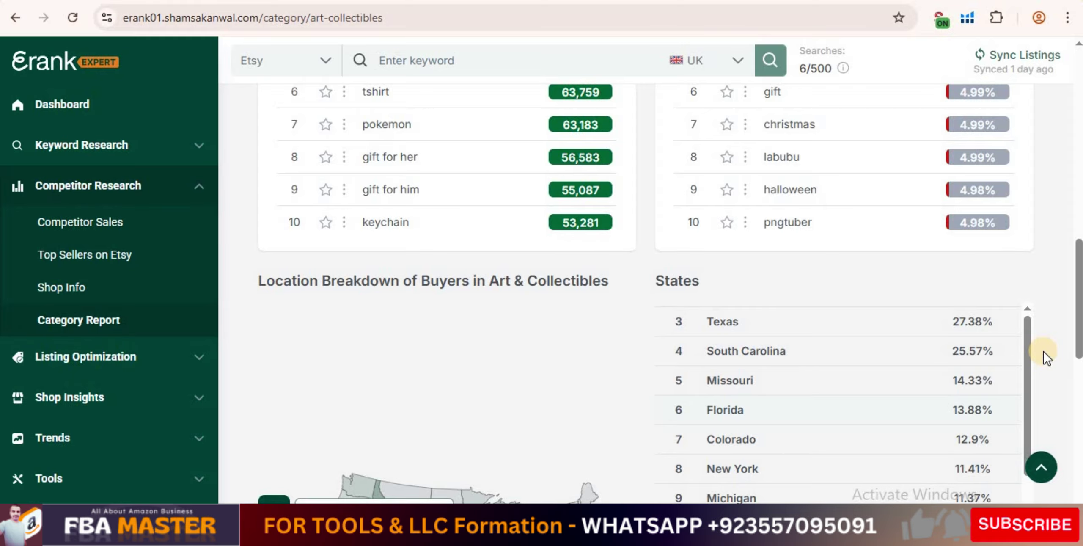
{"action": "scroll", "coordinate": [1043, 351], "scroll_direction": "down", "scroll_amount": 3}
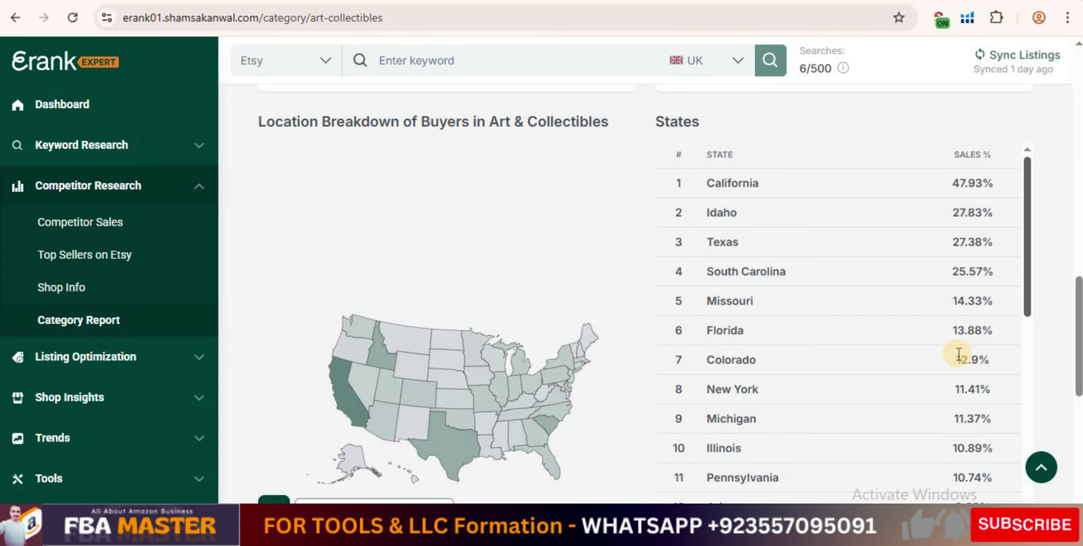
{"action": "scroll", "coordinate": [958, 353], "scroll_direction": "up", "scroll_amount": 3}
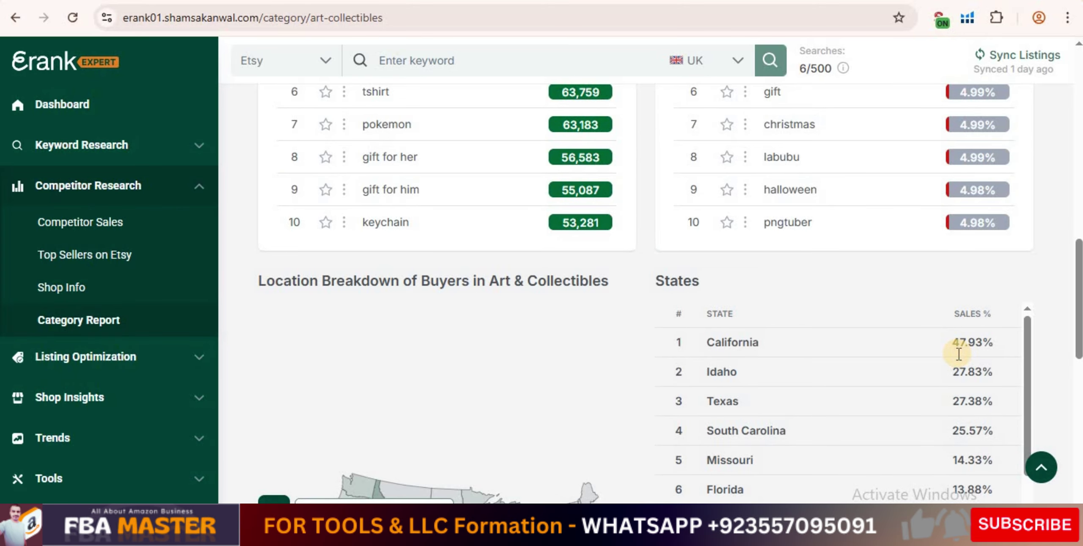
{"action": "scroll", "coordinate": [1080, 347], "scroll_direction": "down", "scroll_amount": 2}
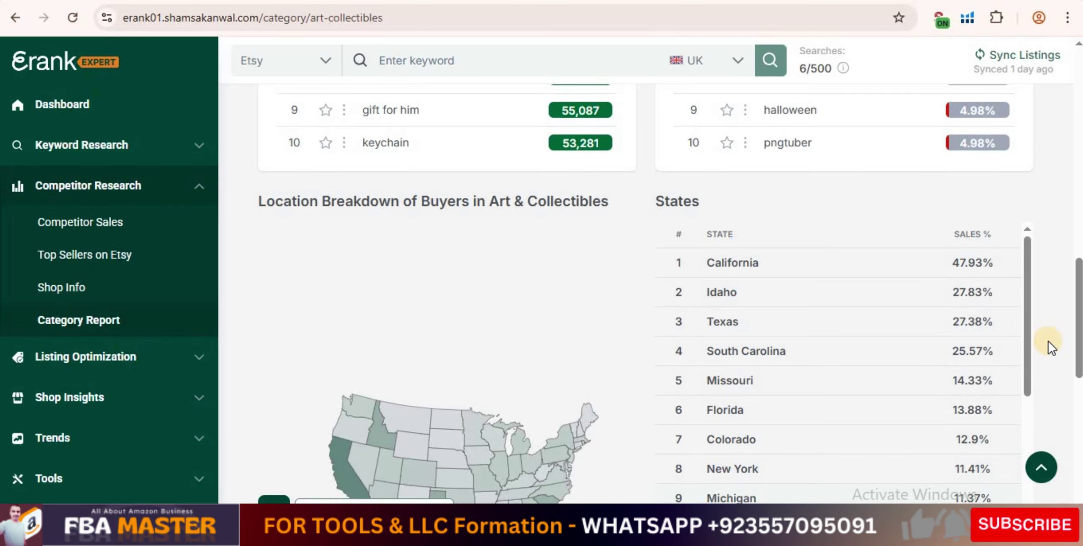
{"action": "scroll", "coordinate": [1049, 342], "scroll_direction": "down", "scroll_amount": 5}
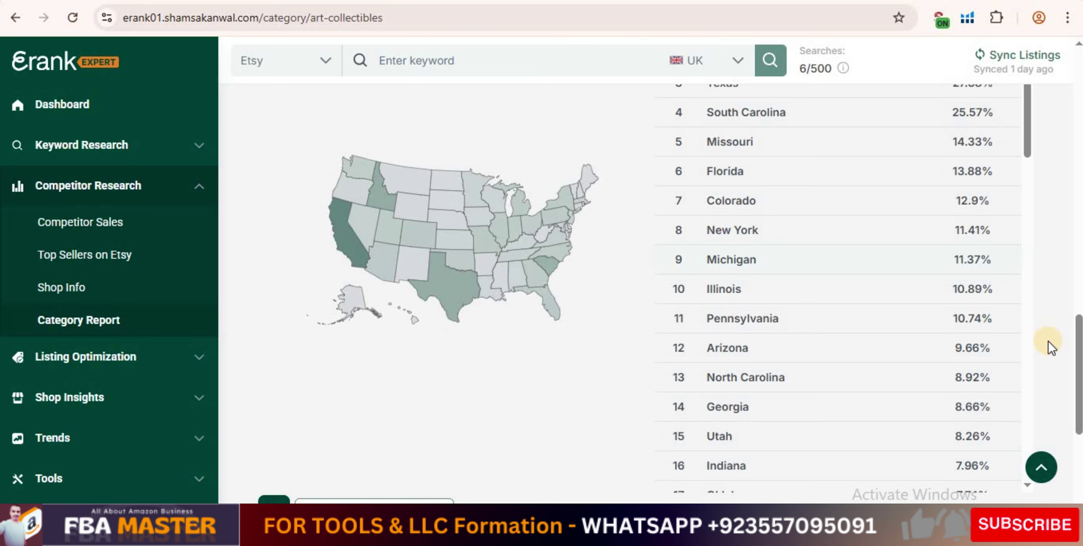
{"action": "scroll", "coordinate": [1049, 342], "scroll_direction": "down", "scroll_amount": 5}
{"action": "scroll", "coordinate": [1048, 342], "scroll_direction": "up", "scroll_amount": 3}
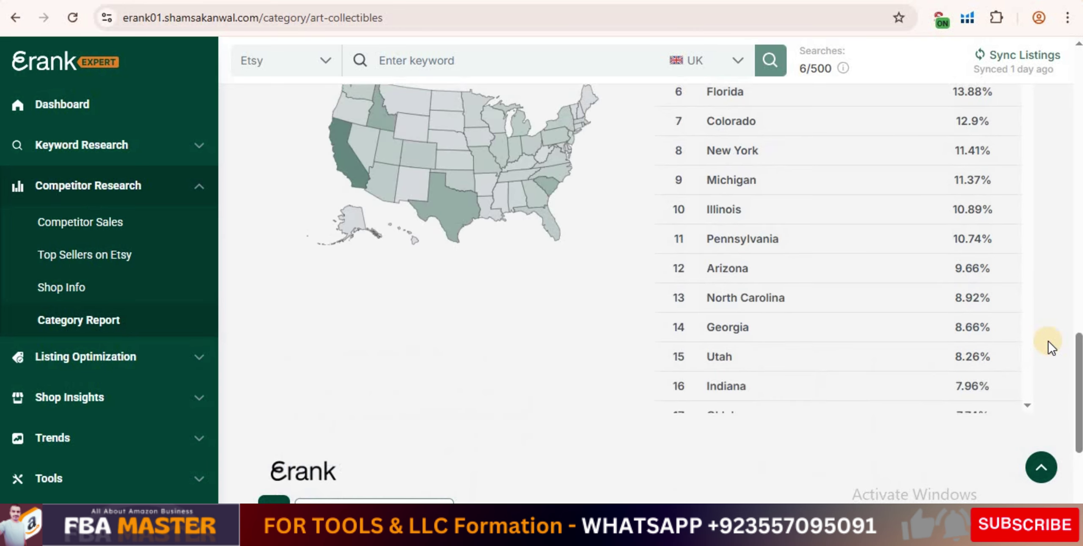
{"action": "scroll", "coordinate": [1049, 342], "scroll_direction": "up", "scroll_amount": 5}
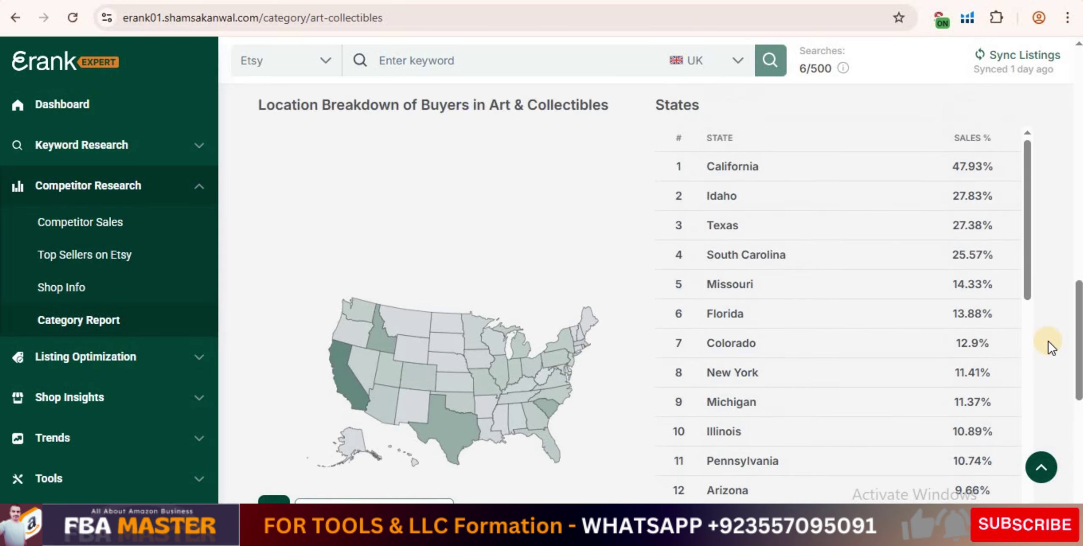
Step: Review the report's top subcategories, most clicked shops and keyword lists for Art & Collectibles once more
{"action": "scroll", "coordinate": [1049, 342], "scroll_direction": "up", "scroll_amount": 15}
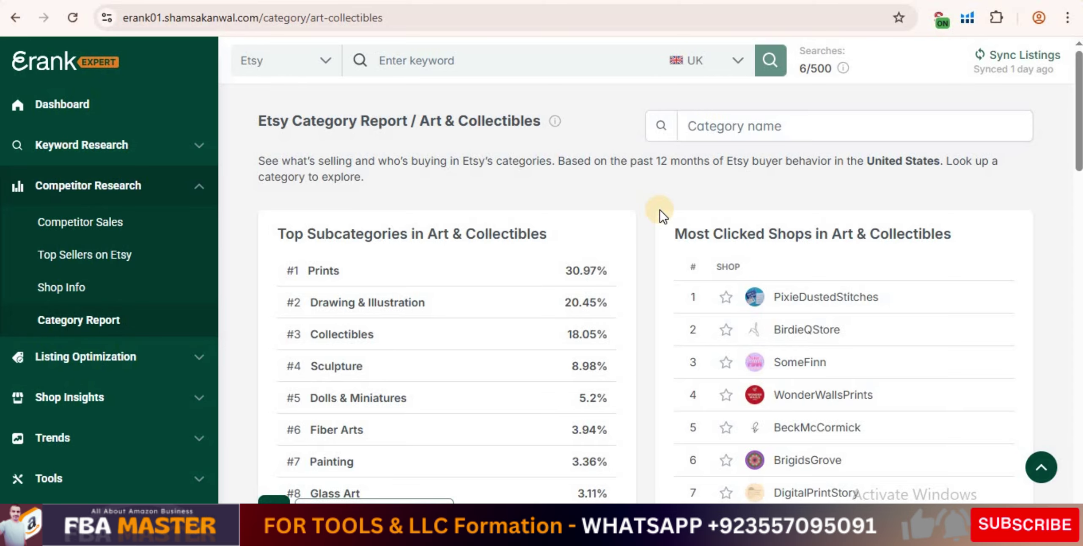
{"action": "scroll", "coordinate": [661, 210], "scroll_direction": "down", "scroll_amount": 4}
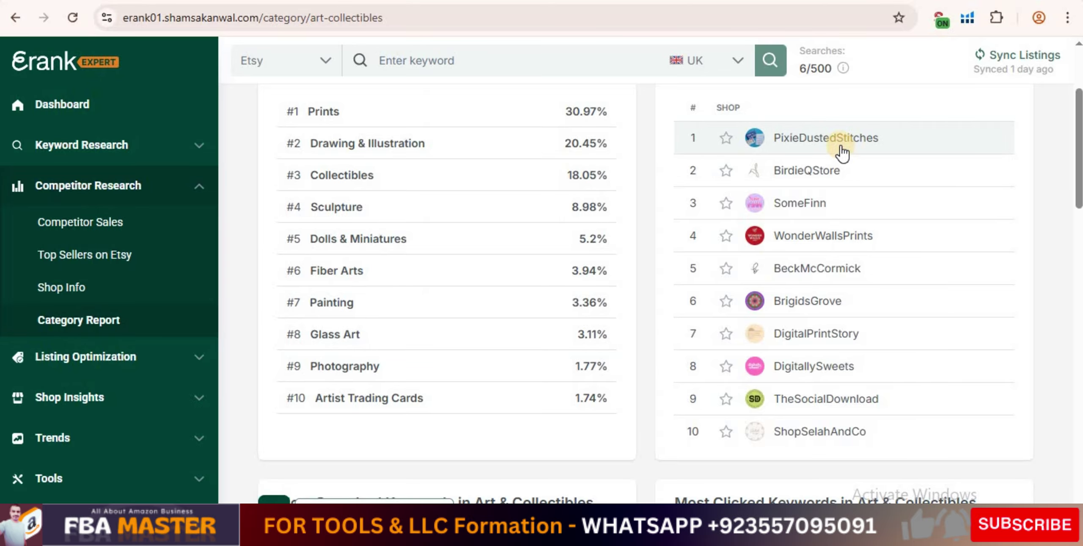
{"action": "scroll", "coordinate": [841, 153], "scroll_direction": "up", "scroll_amount": 2}
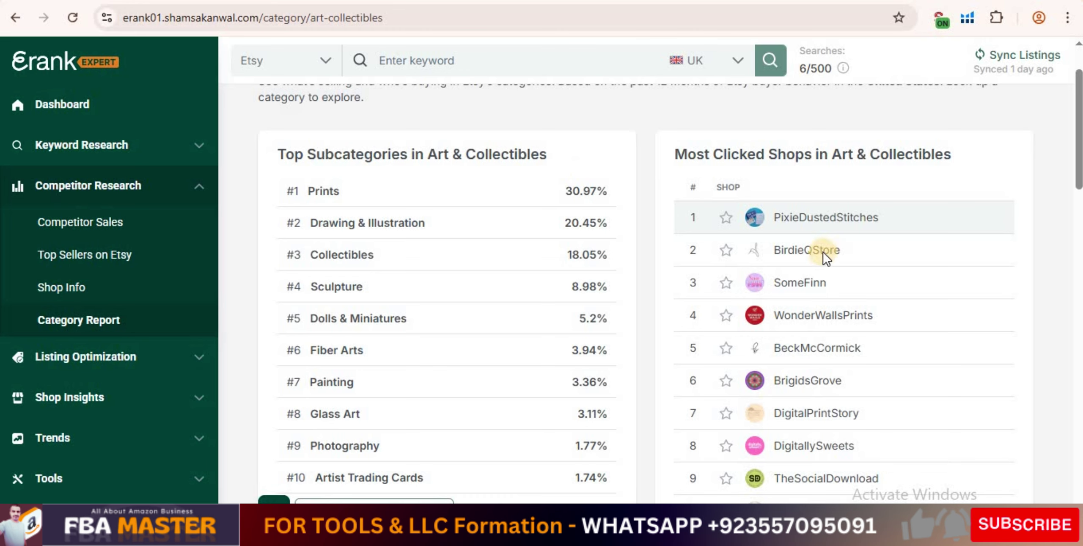
{"action": "scroll", "coordinate": [638, 286], "scroll_direction": "down", "scroll_amount": 2}
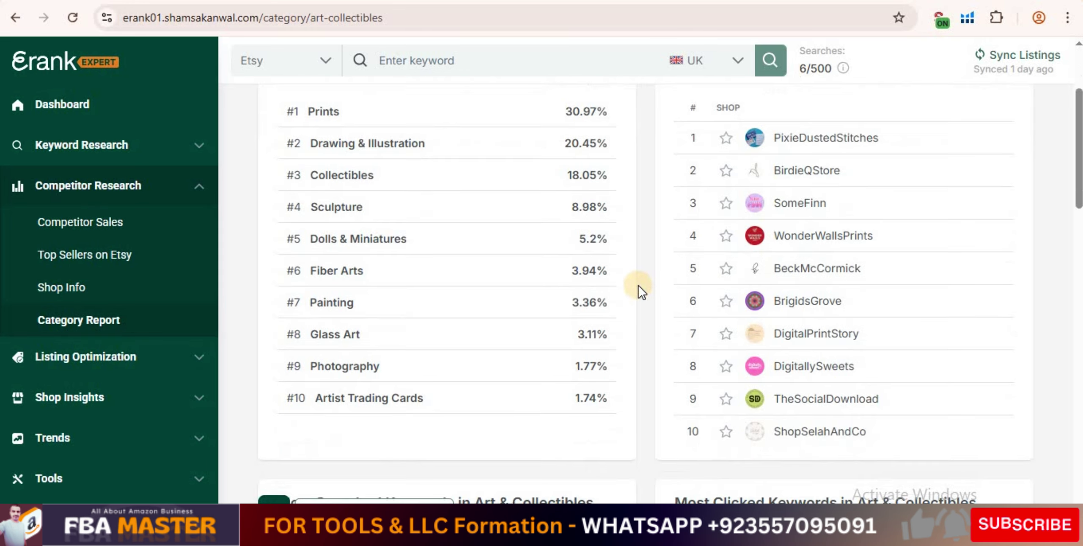
{"action": "scroll", "coordinate": [638, 286], "scroll_direction": "down", "scroll_amount": 5}
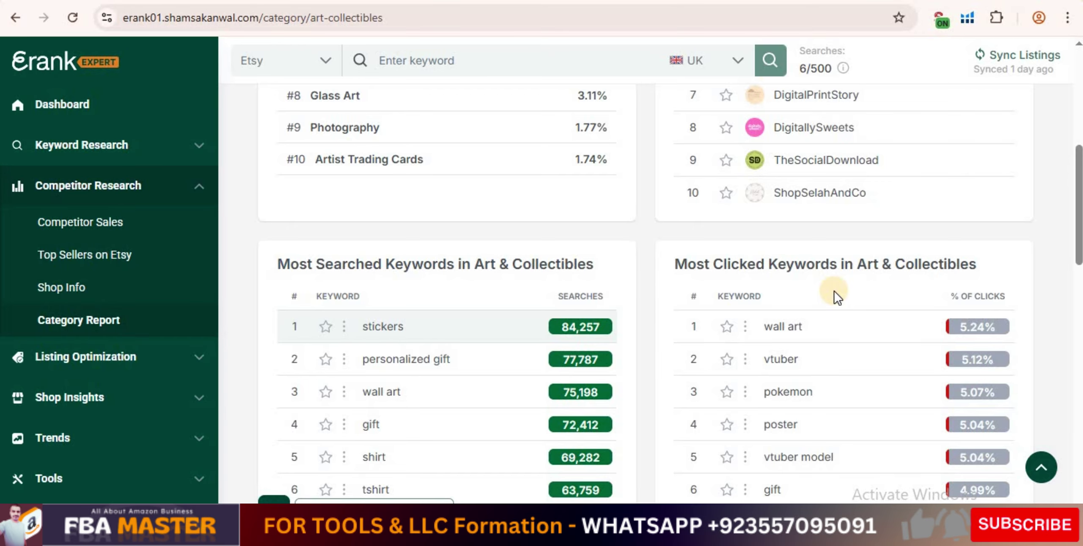
{"action": "scroll", "coordinate": [836, 297], "scroll_direction": "up", "scroll_amount": 8}
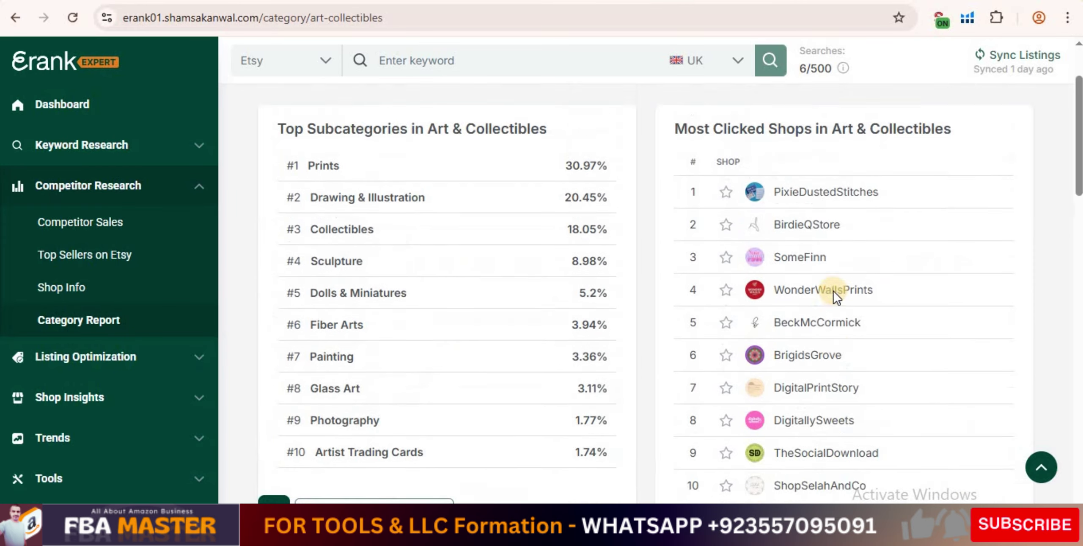